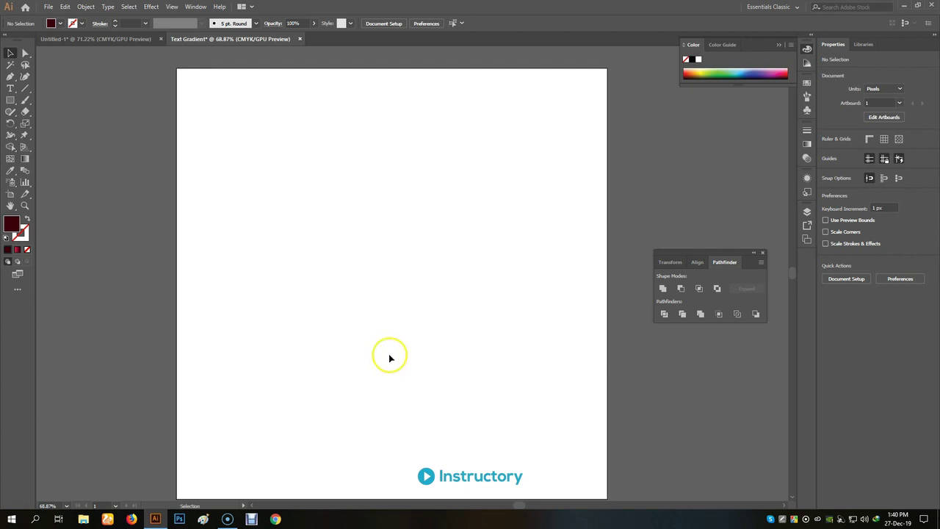
key(space)
drag(381, 326, 379, 319)
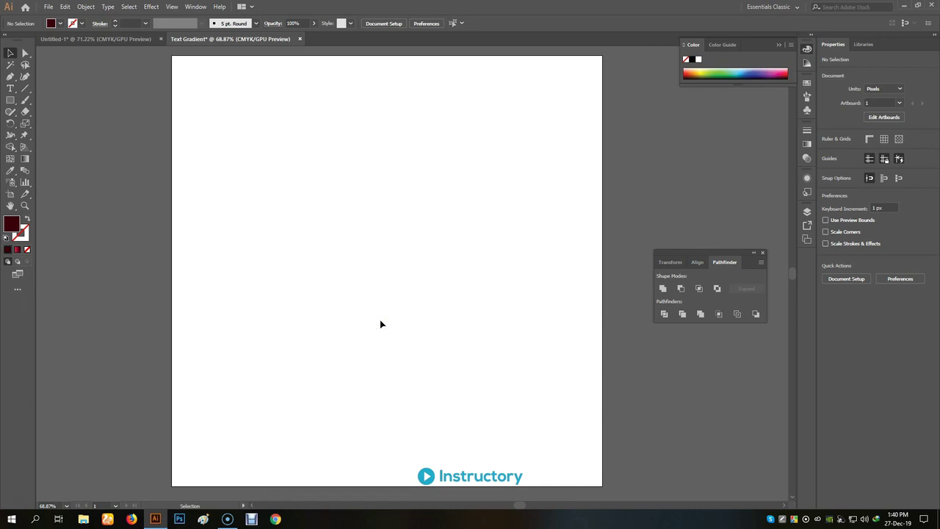
key(space)
drag(336, 220, 330, 223)
key(space)
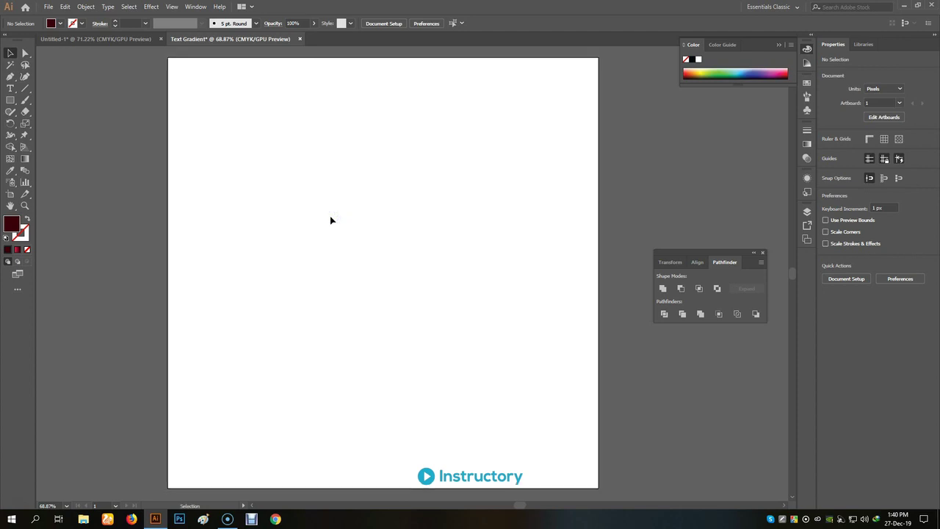
Draw a rectangle about 316 × 283 px in the artboard's upper half and fill it with the red-to-dark-maroon linear gradient.
click(271, 197)
click(11, 100)
drag(260, 153, 397, 275)
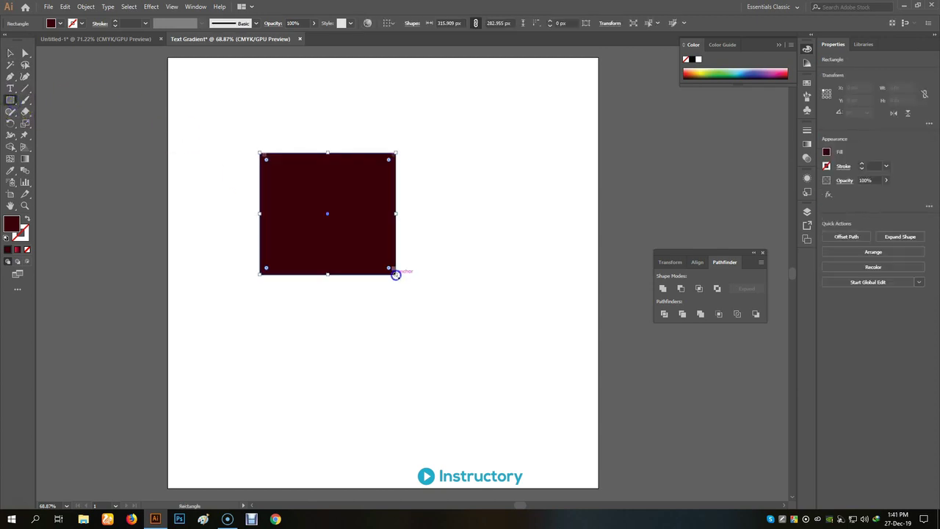
click(19, 250)
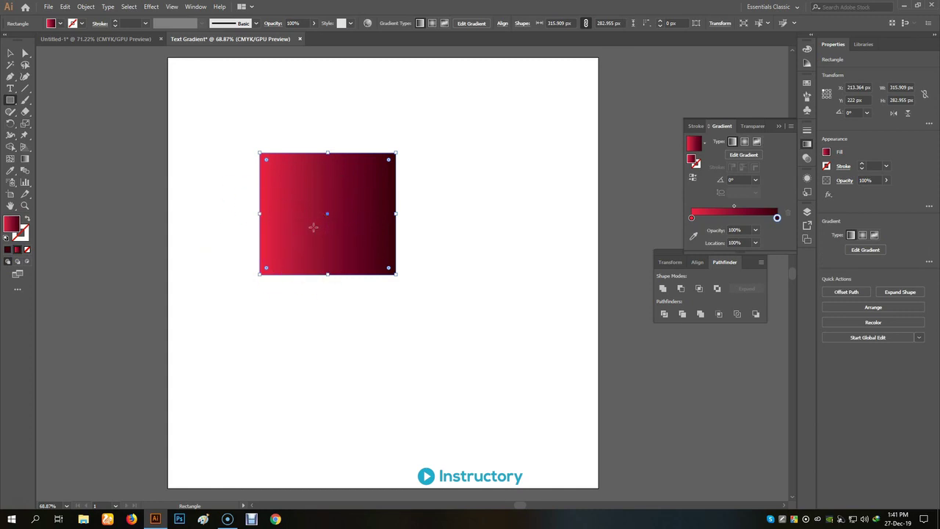
Add the text "My Gradient Text" below the rectangle, enlarged to about 455 px wide.
click(10, 88)
click(286, 344)
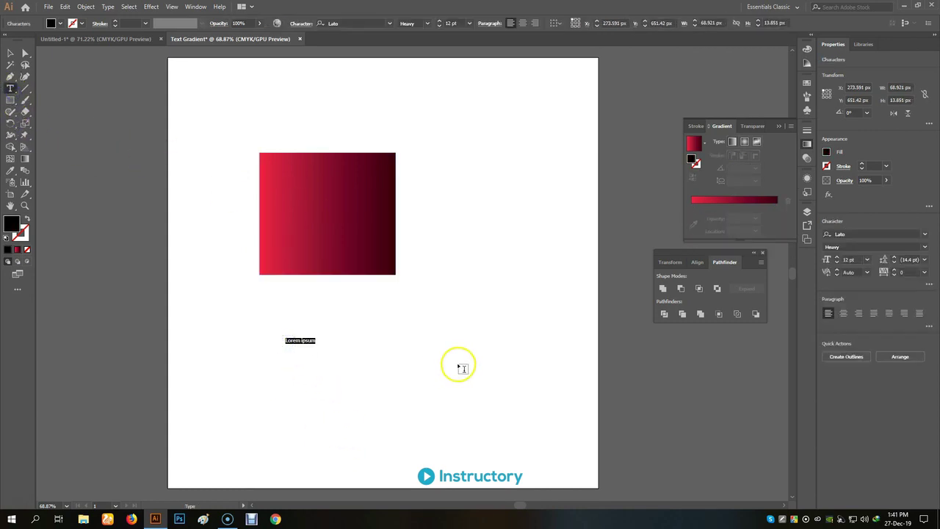
text(My Gradient Text)
click(10, 53)
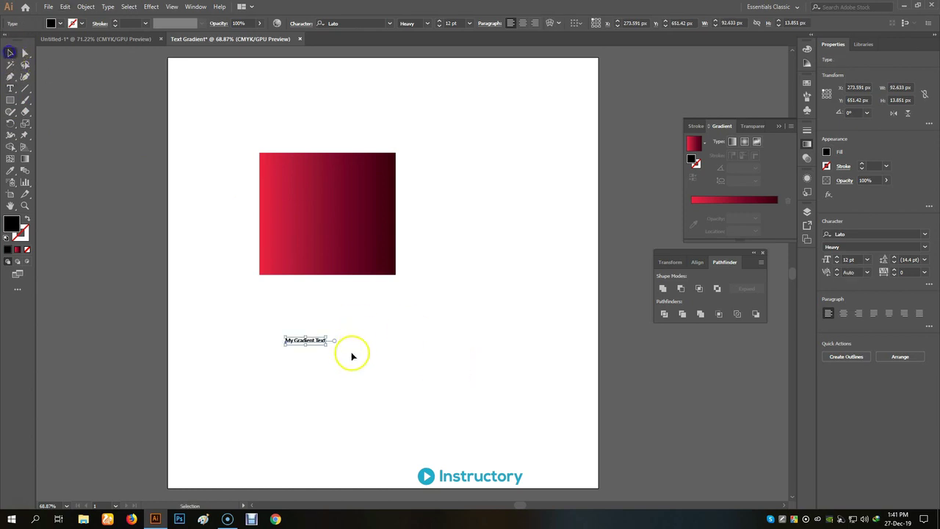
drag(329, 338, 481, 284)
drag(467, 329, 400, 322)
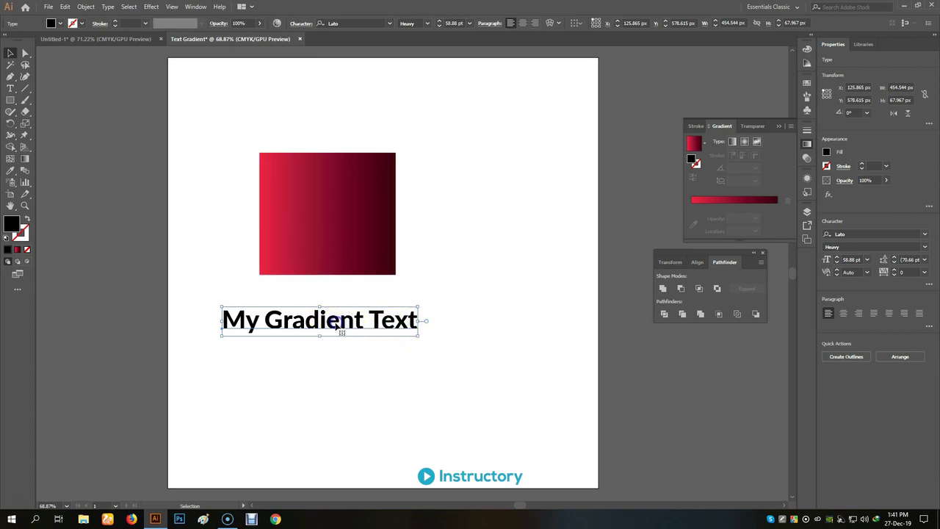
Try to copy the rectangle's gradient onto the live text with the Eyedropper.
click(11, 171)
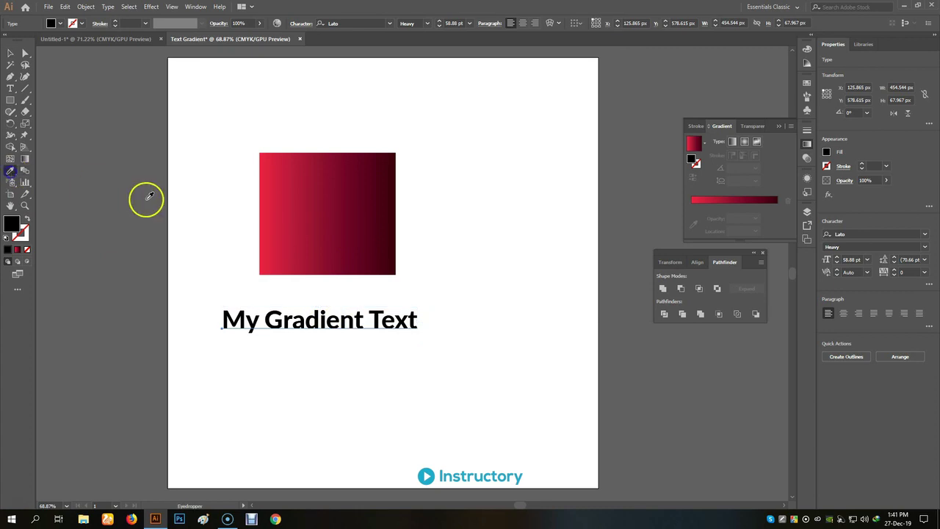
click(349, 245)
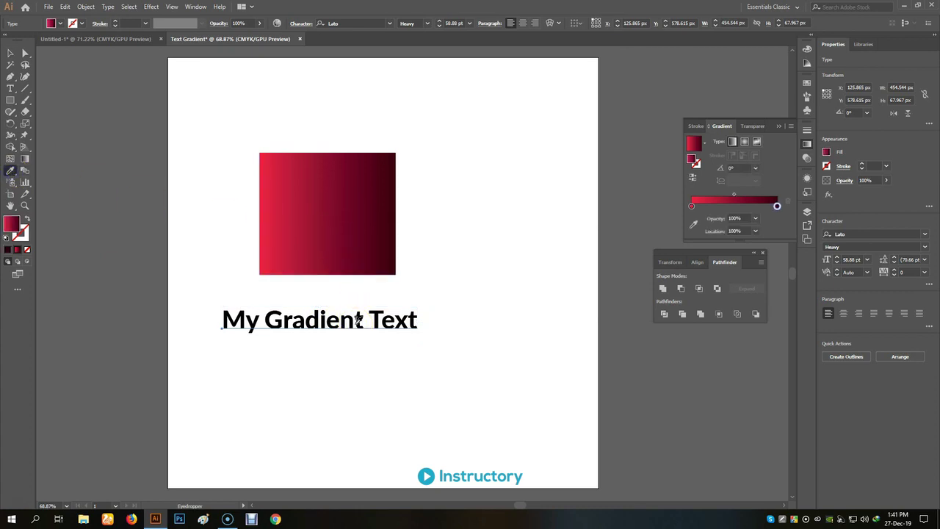
click(10, 53)
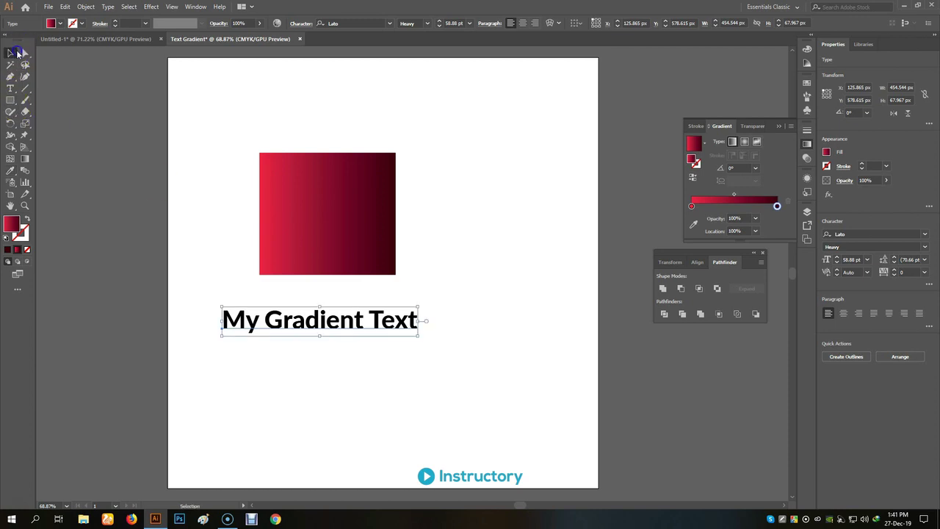
click(440, 379)
Convert the text to outlines and apply the rectangle's gradient to it with the Eyedropper.
right_click(340, 329)
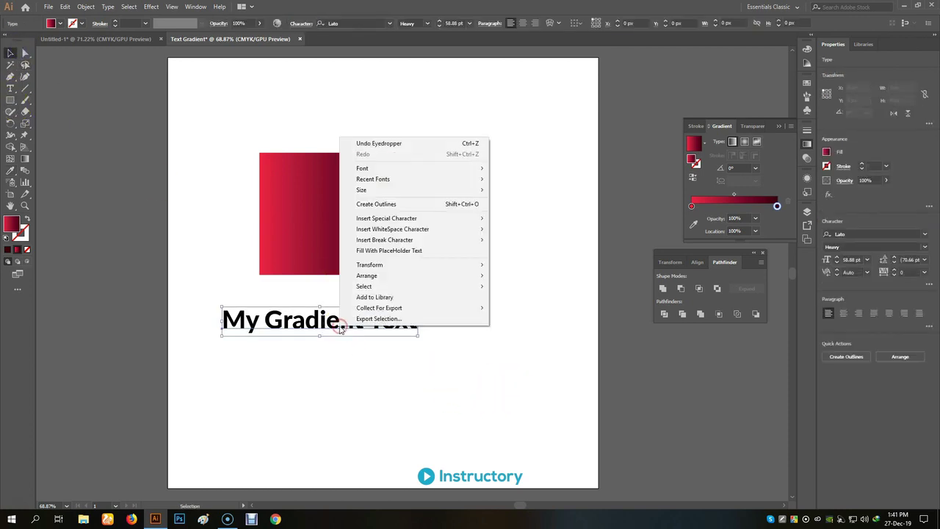
click(382, 205)
click(11, 172)
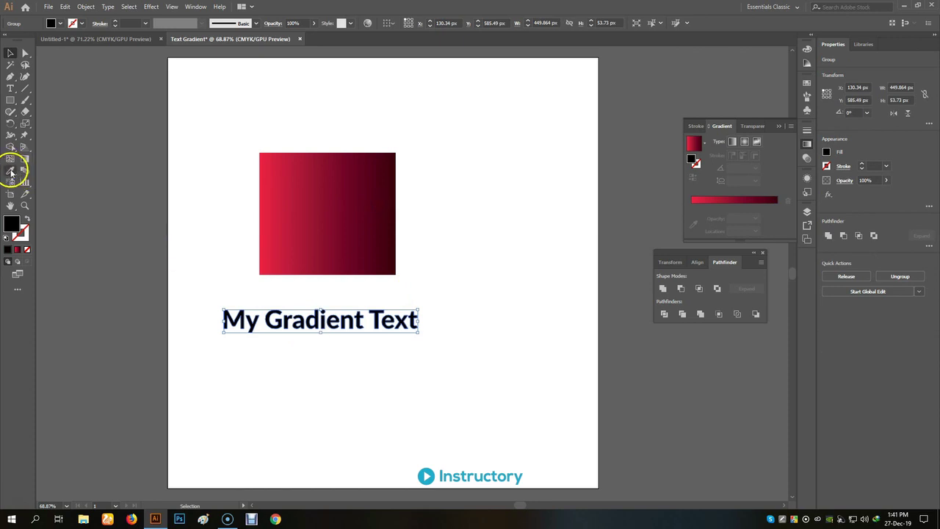
click(300, 225)
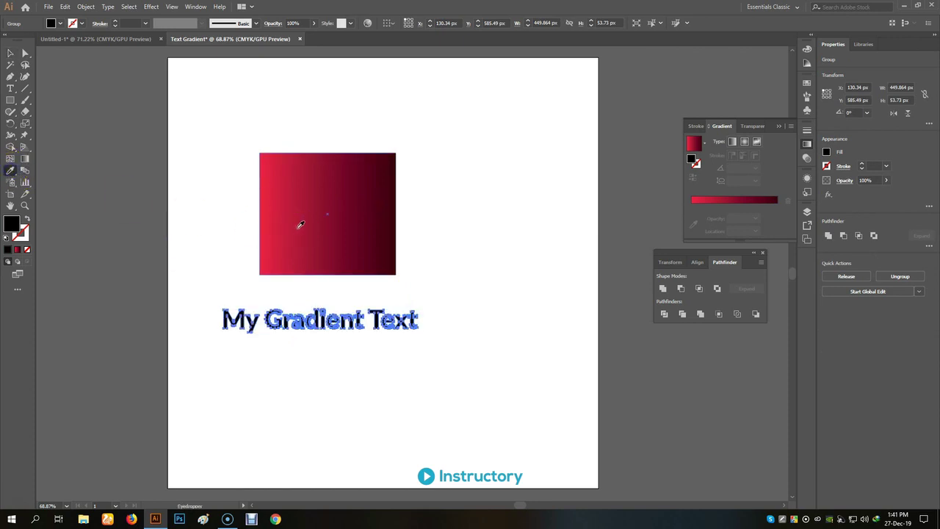
click(10, 53)
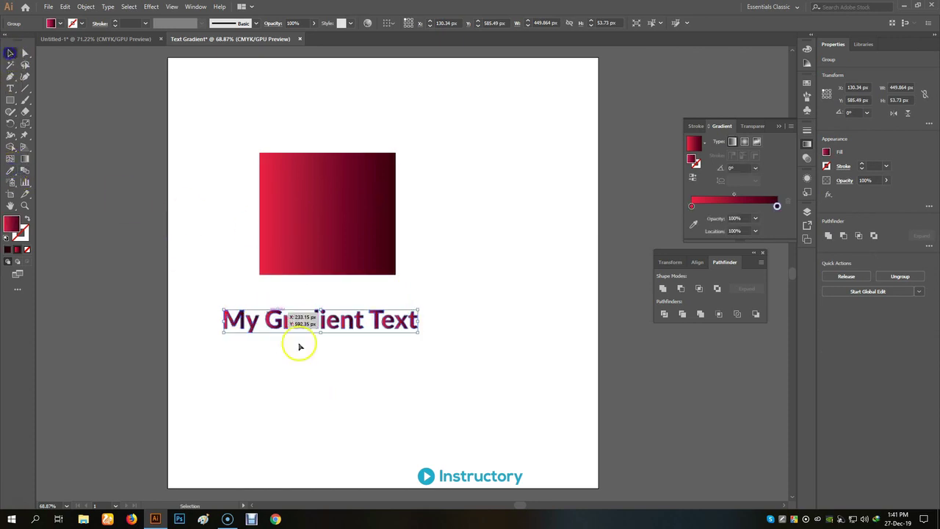
click(374, 388)
Set the outlined text's gradient angle to -90° after trying 90°.
click(314, 326)
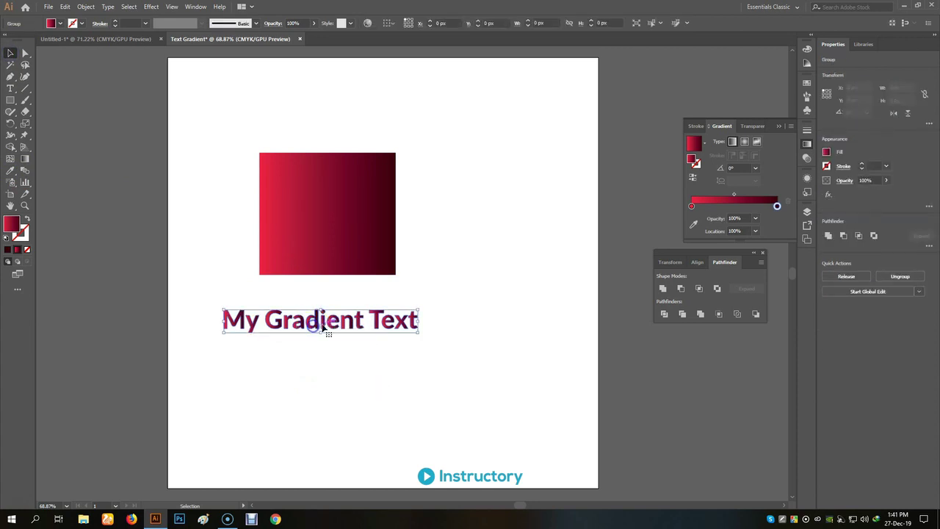
click(731, 168)
text(90)
key(Return)
click(740, 166)
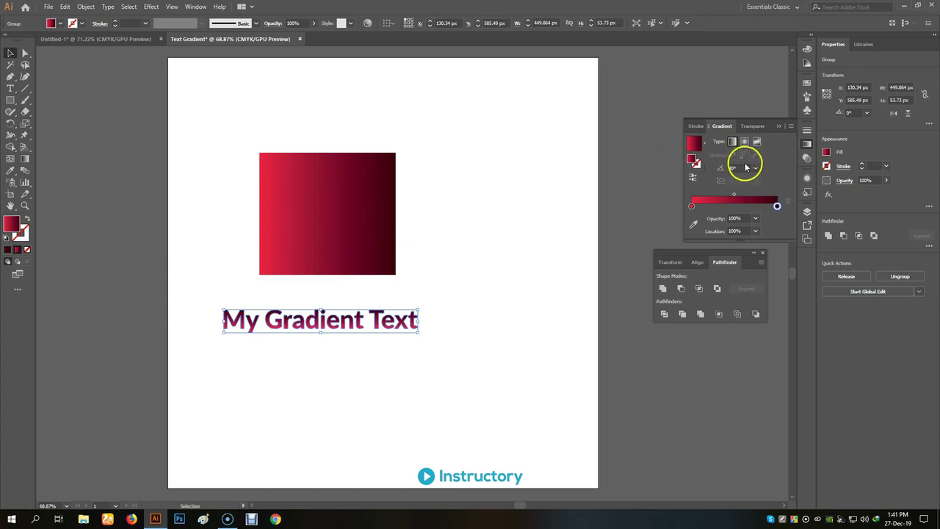
text(-90)
key(Return)
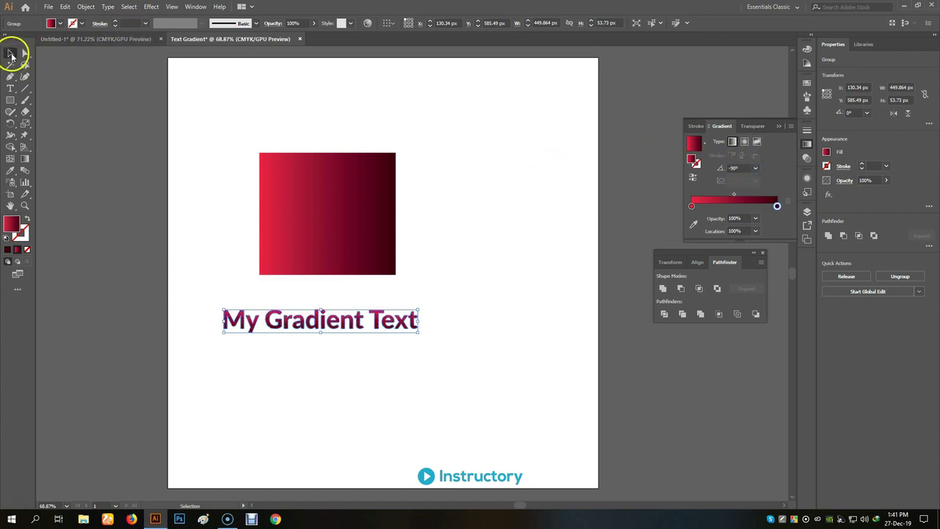
click(468, 398)
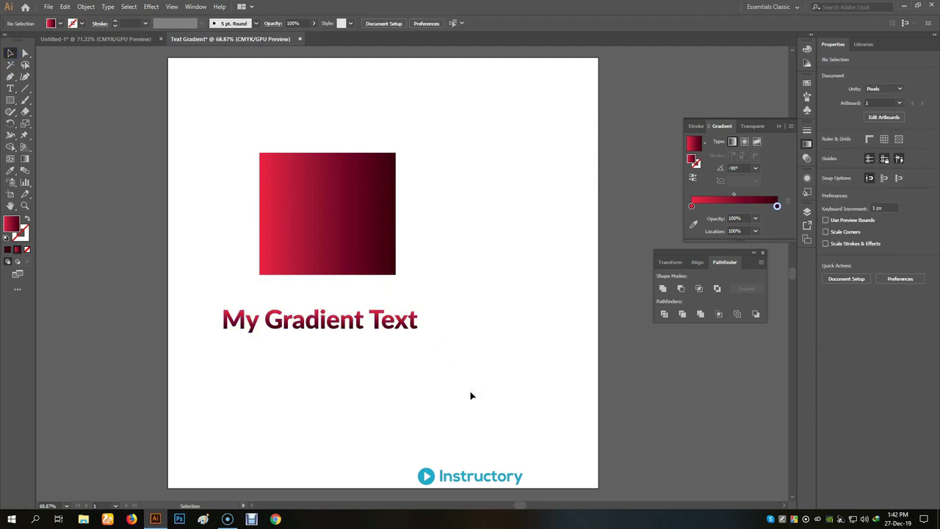
click(466, 386)
Delete the outlined gradient text below the rectangle.
mouse_move(352, 342)
mouse_down()
mouse_move(330, 331)
mouse_move(358, 332)
mouse_move(347, 331)
mouse_up()
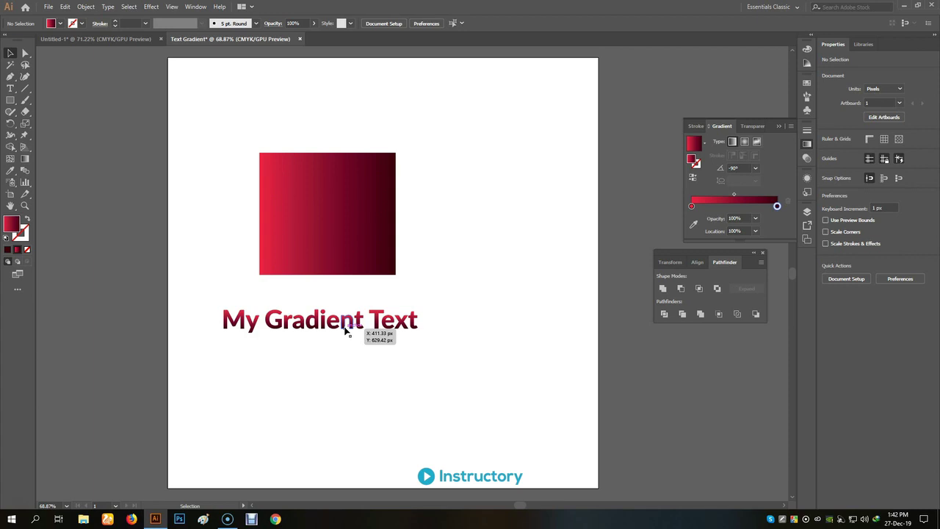
click(361, 332)
drag(444, 347, 174, 288)
key(Delete)
Add new live text "My Gradient Text" and enlarge it to about 458 px wide just below the rectangle.
click(10, 91)
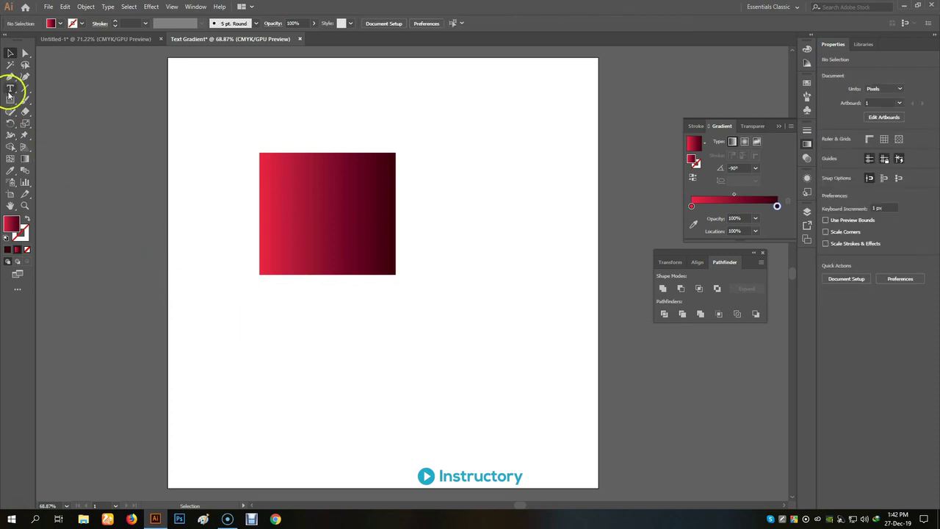
click(273, 320)
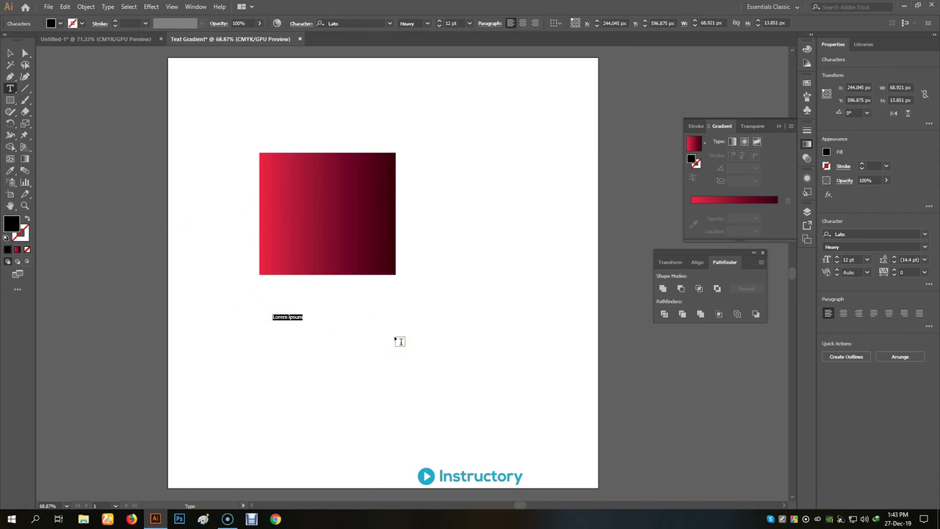
text(My Gradient Text)
click(10, 53)
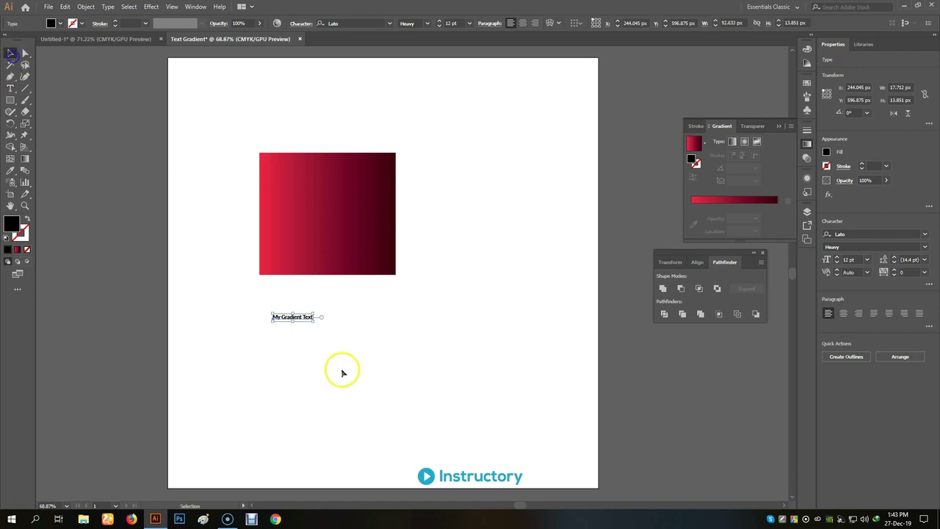
drag(316, 322, 447, 384)
drag(396, 336, 353, 302)
drag(420, 315, 430, 360)
drag(408, 297, 396, 316)
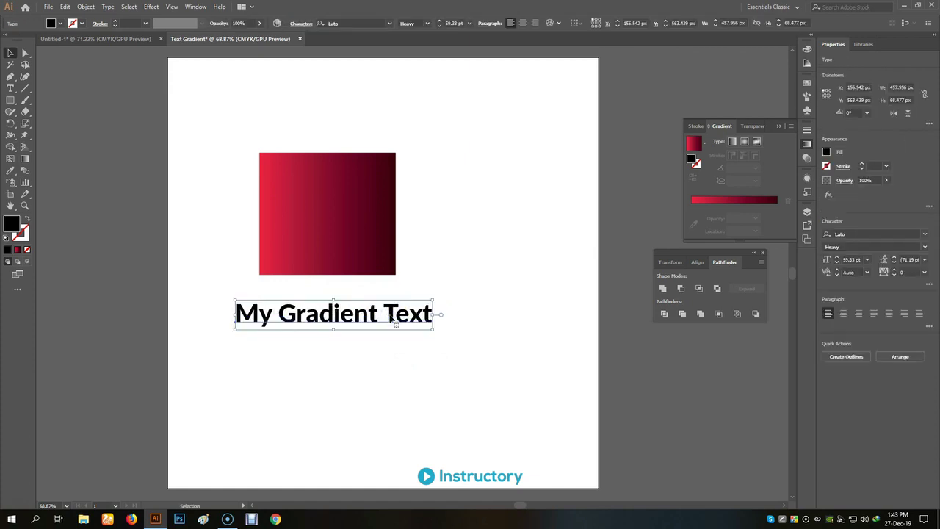
click(439, 396)
Try to sample the rectangle's gradient with the Eyedropper as the fill of the new live text.
click(360, 324)
click(409, 419)
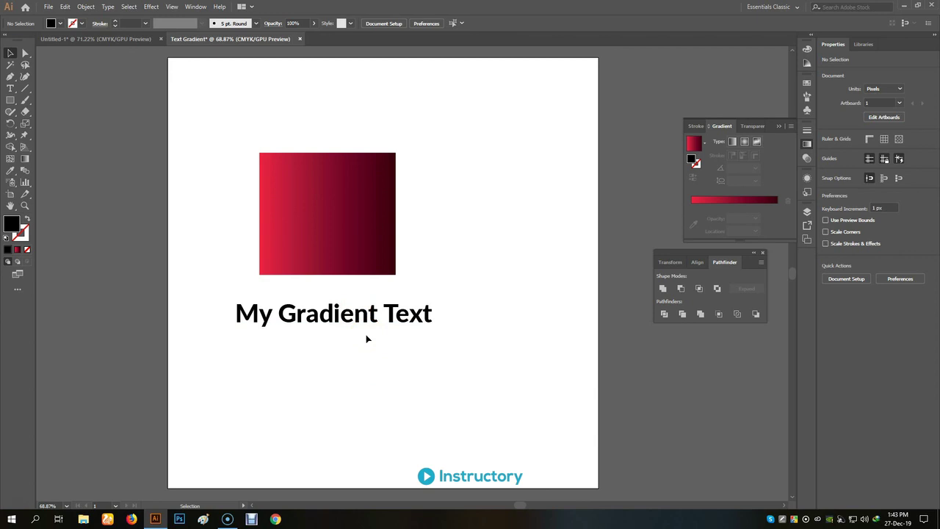
click(346, 320)
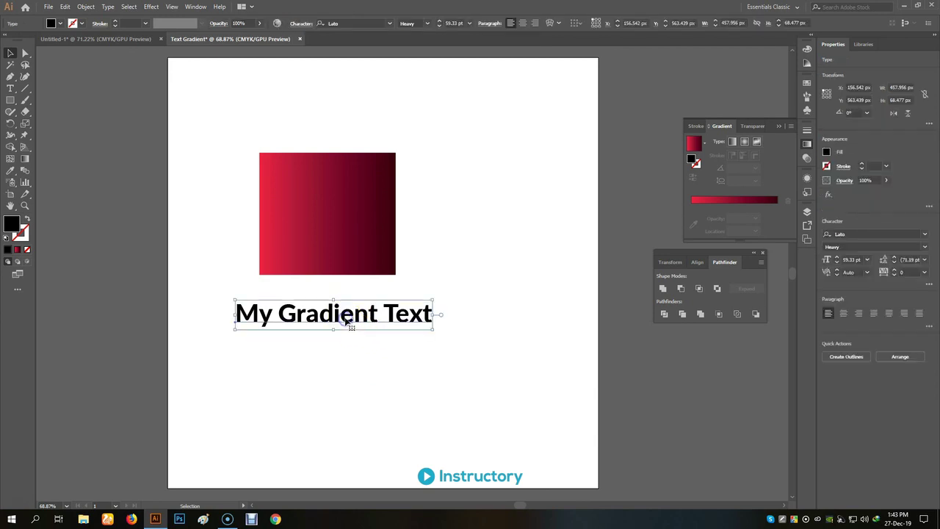
click(11, 173)
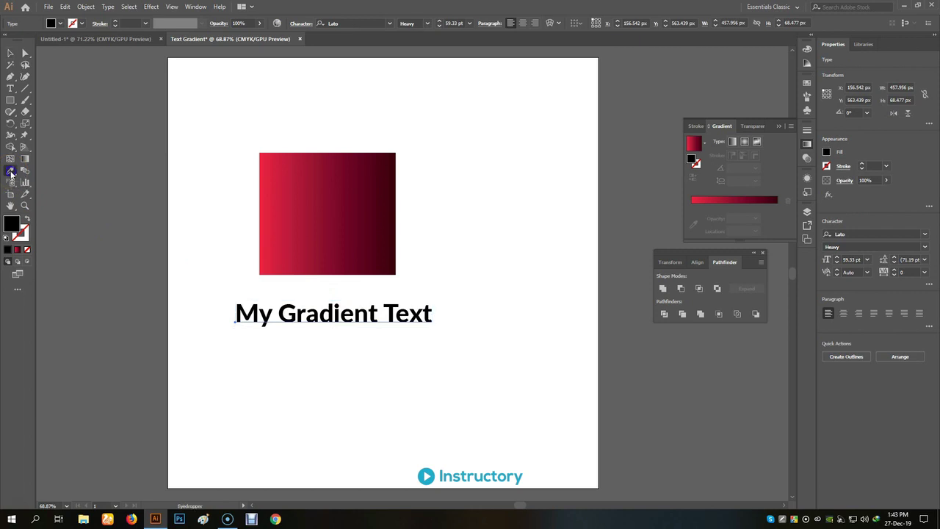
click(324, 238)
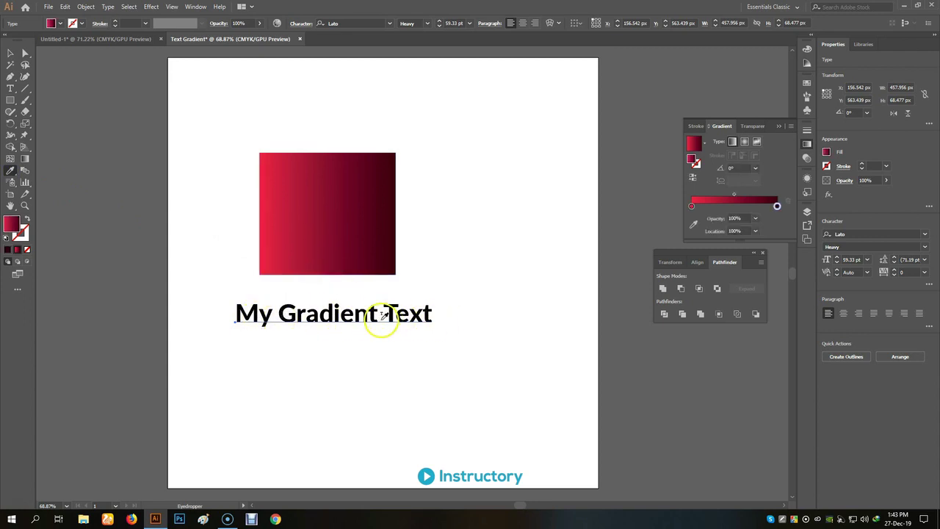
click(10, 224)
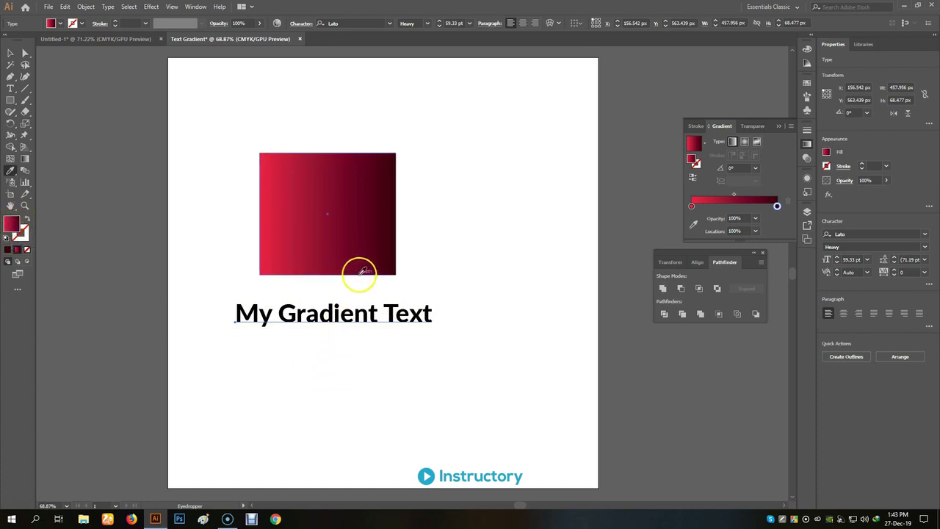
Close the Pathfinder panel and show it again.
click(195, 7)
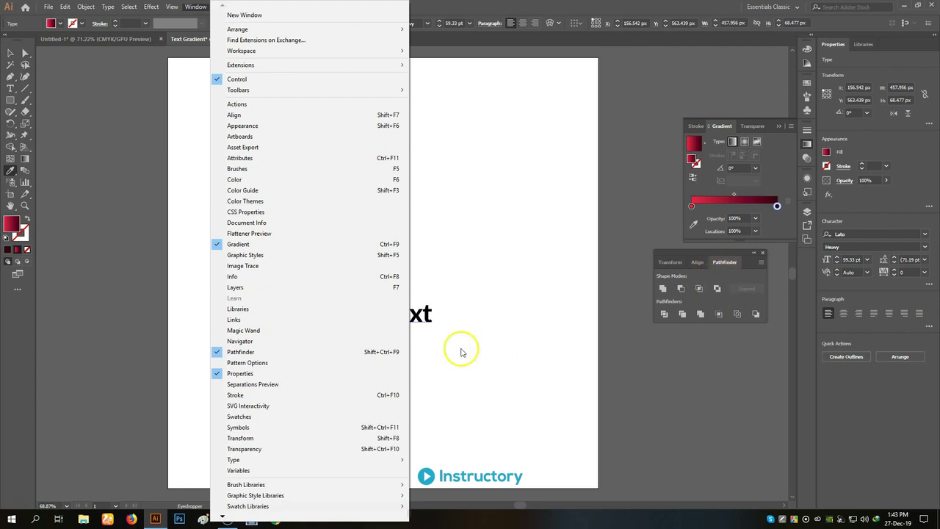
click(764, 254)
click(763, 254)
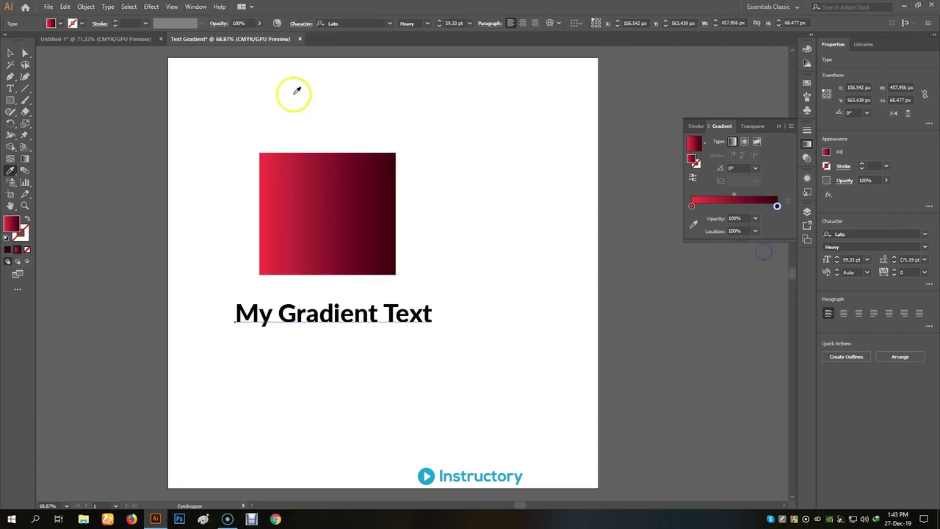
click(194, 7)
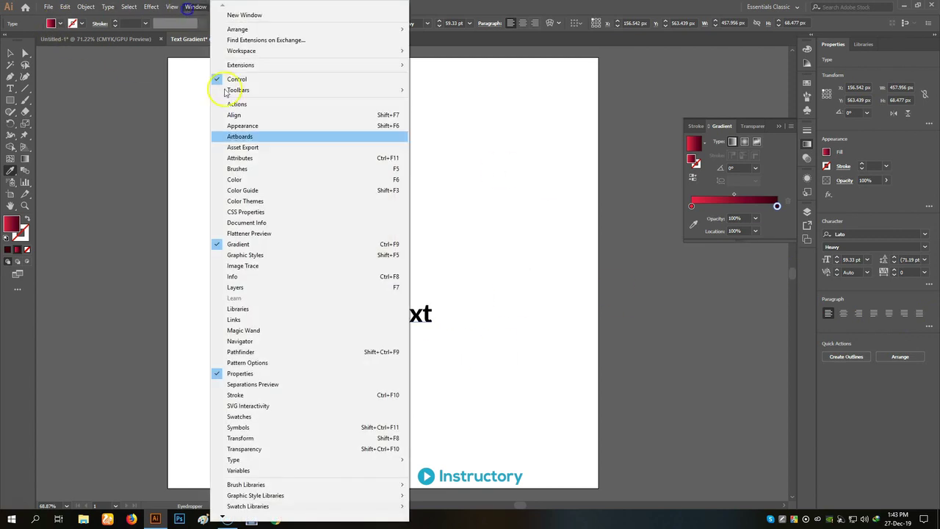
click(257, 354)
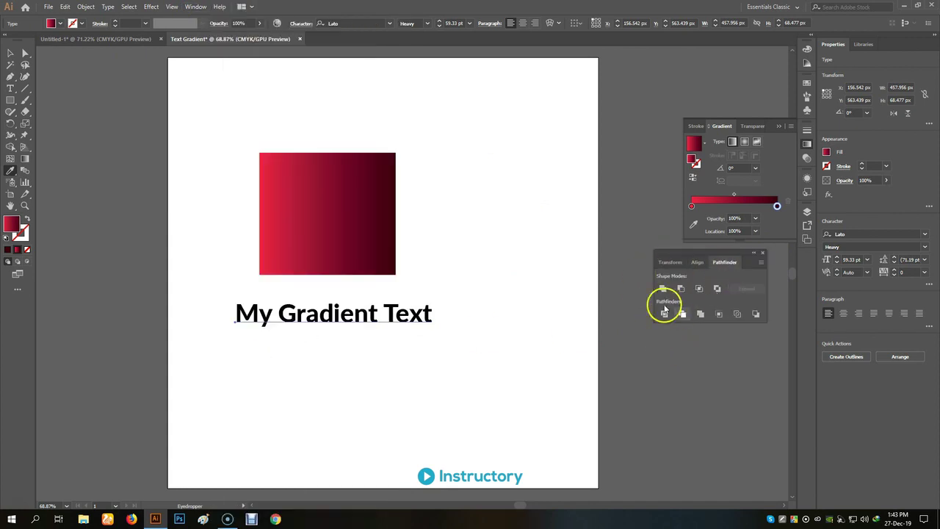